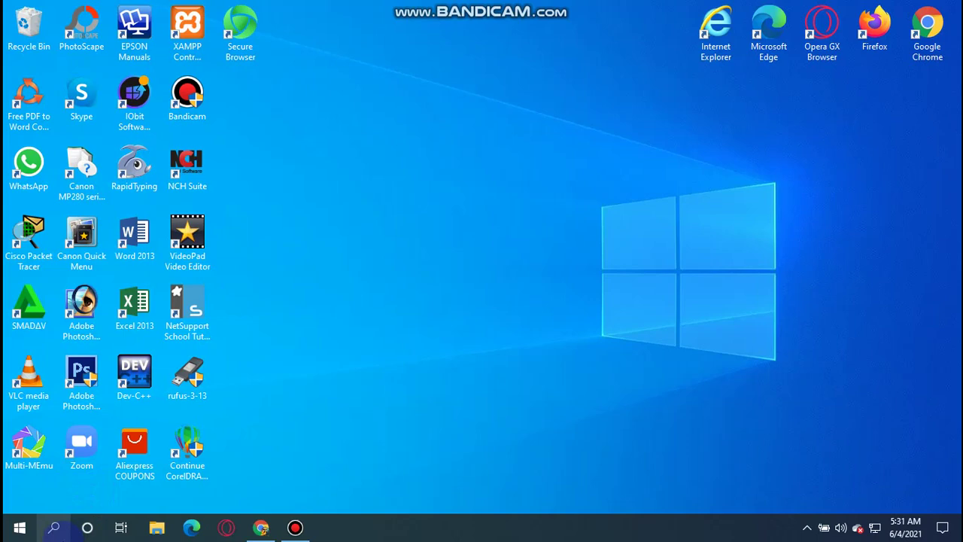
# Open Control Panel through a Windows search and go to its list of programs to uninstall.
pyautogui.click(19, 526)
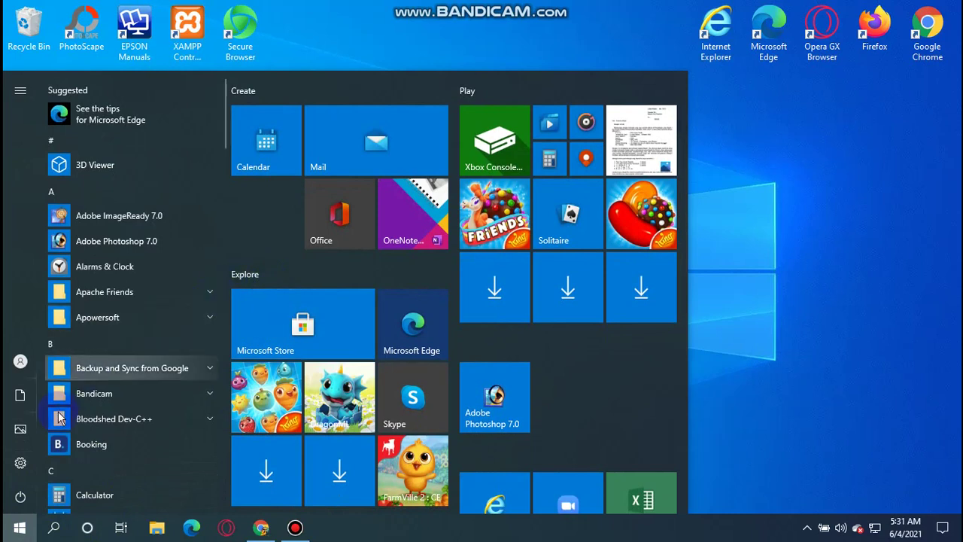
pyautogui.click(53, 527)
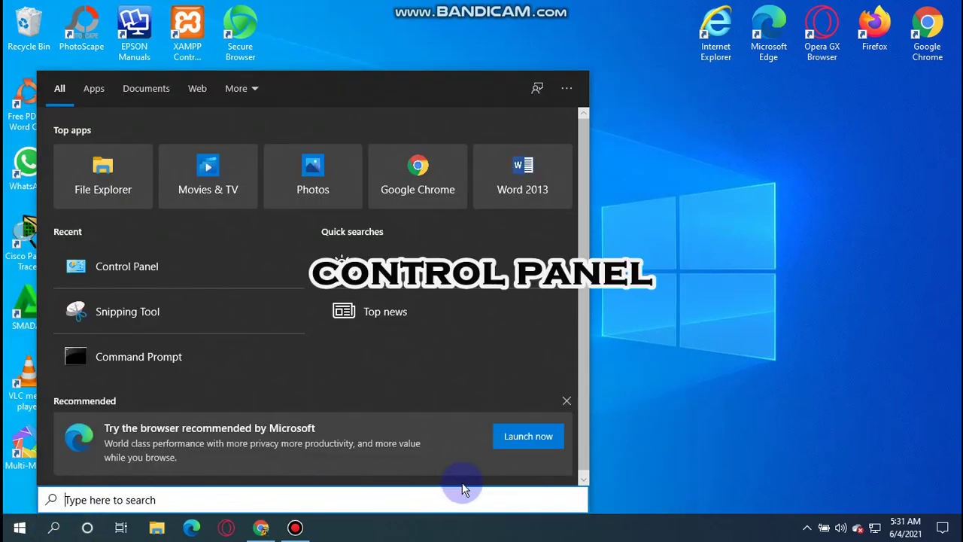
pyautogui.write('con')
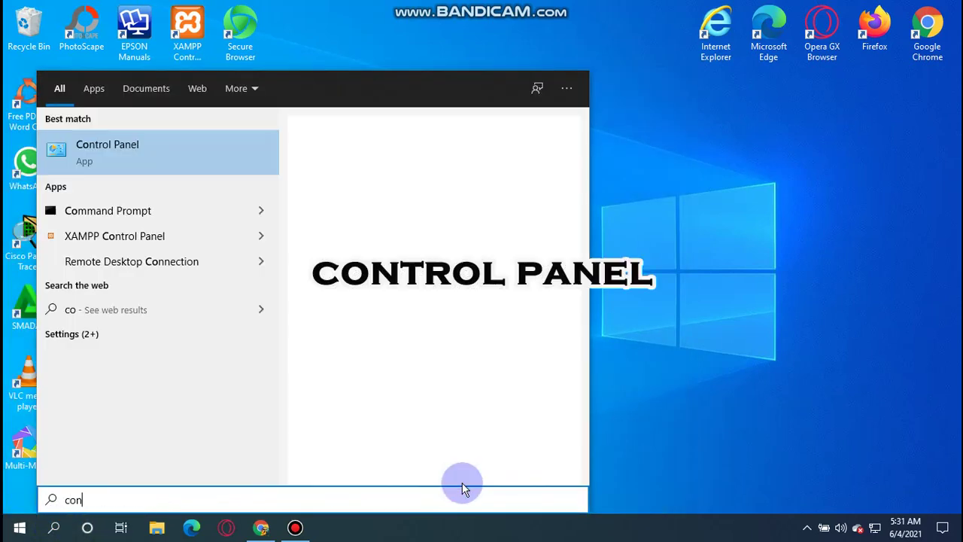
pyautogui.write('tr')
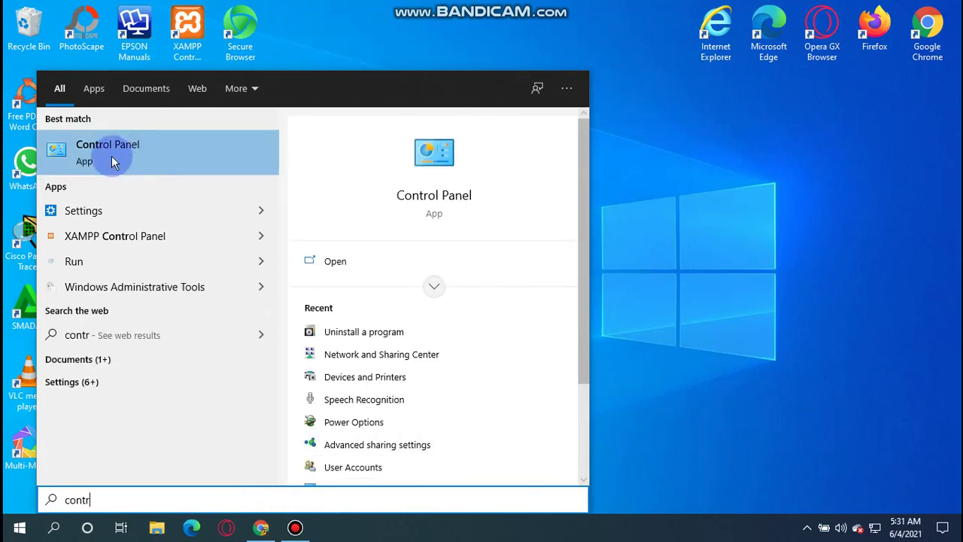
pyautogui.click(112, 157)
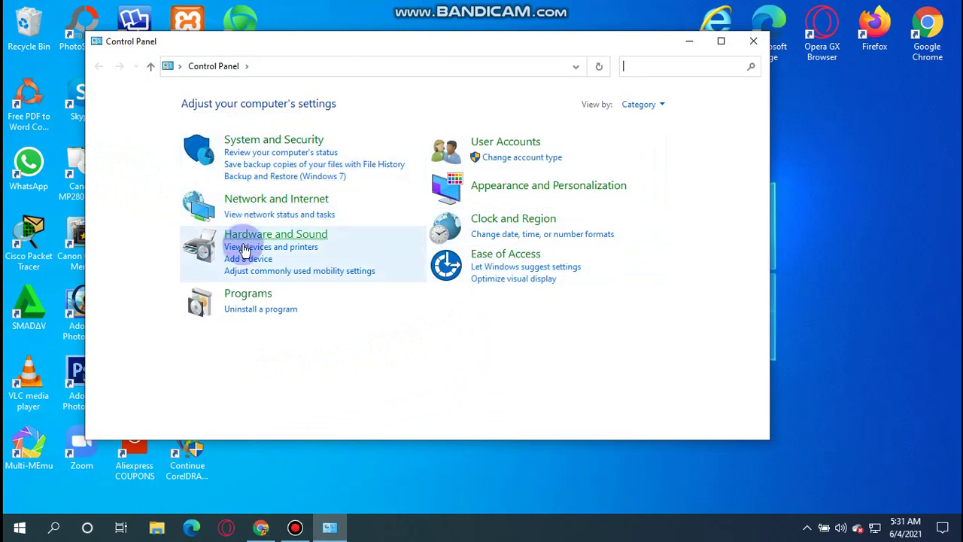
pyautogui.click(250, 315)
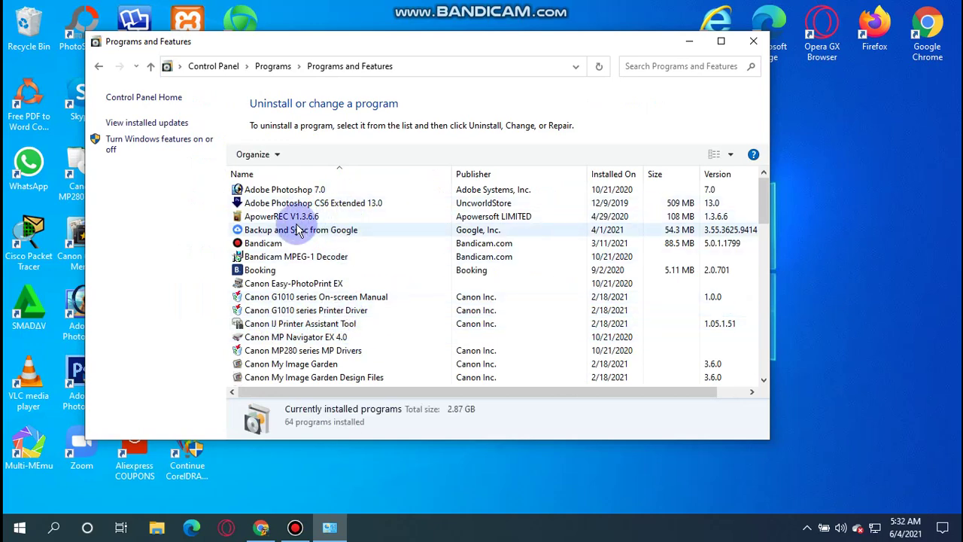
# Uninstall Secure Browser from the installed programs, choosing to also delete its browsing data.
pyautogui.scroll(-5, 297, 234)
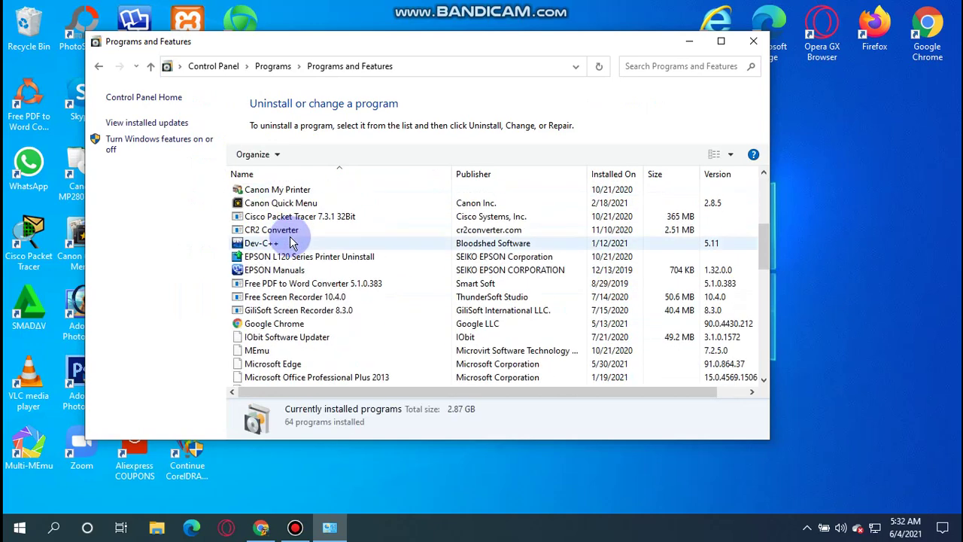
pyautogui.scroll(-4, 293, 243)
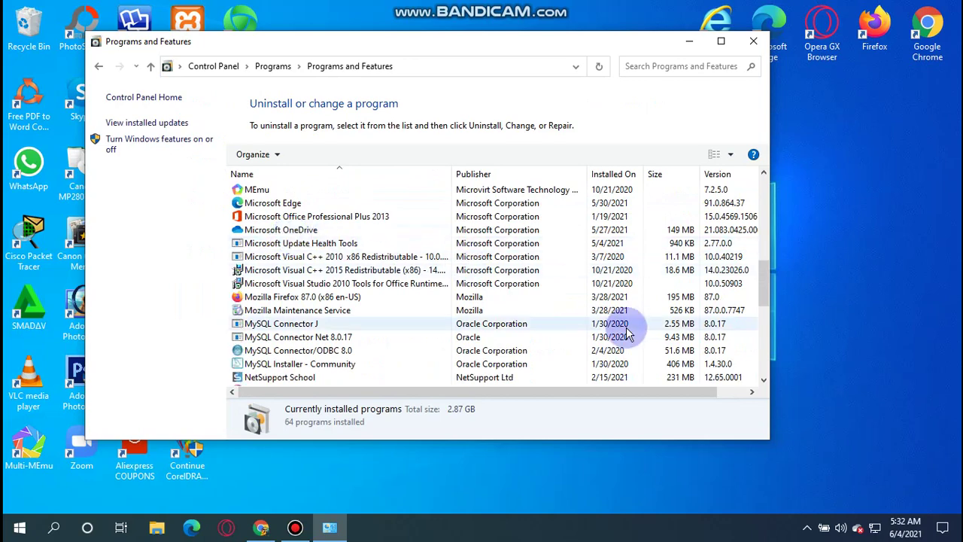
pyautogui.moveTo(767, 275); pyautogui.dragTo(762, 350)
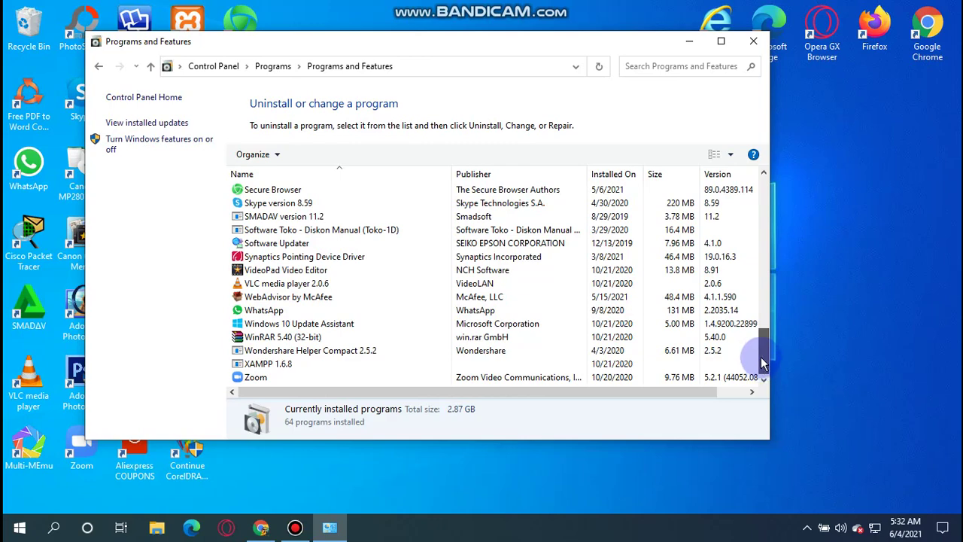
pyautogui.moveTo(764, 350); pyautogui.dragTo(767, 331)
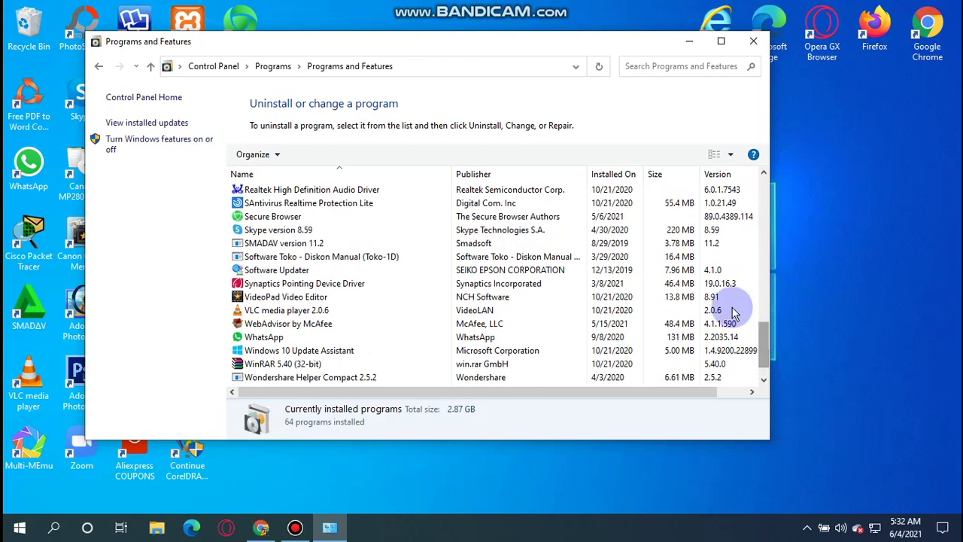
pyautogui.rightClick(268, 223)
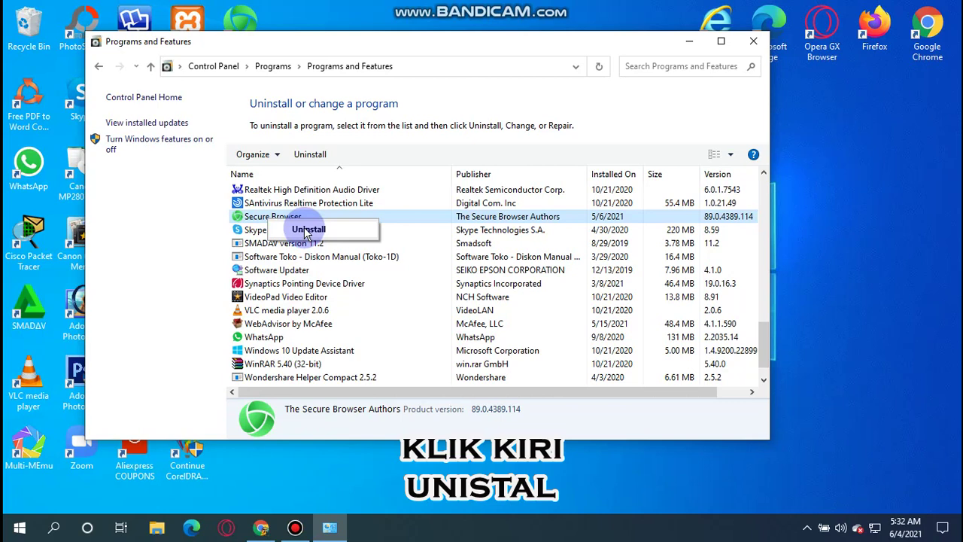
pyautogui.click(307, 230)
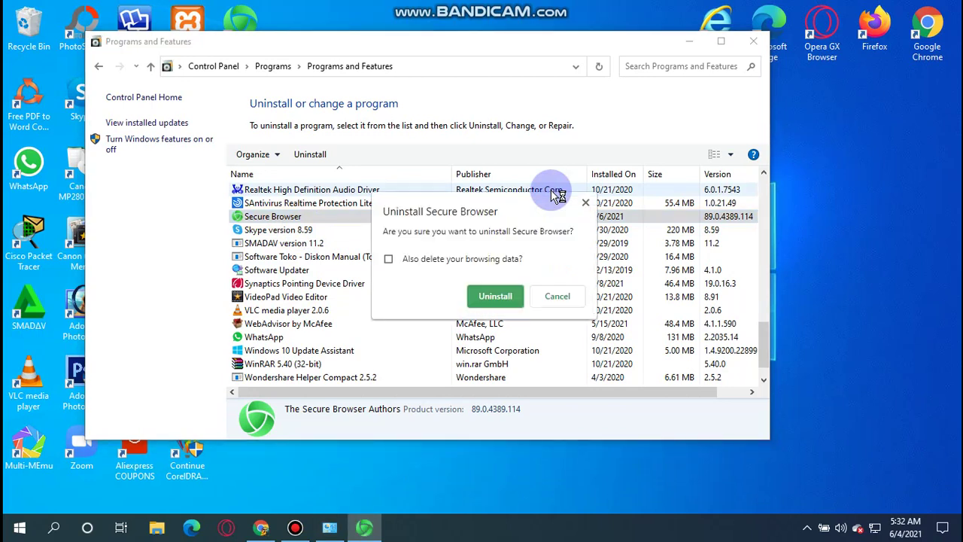
pyautogui.click(447, 260)
pyautogui.click(496, 296)
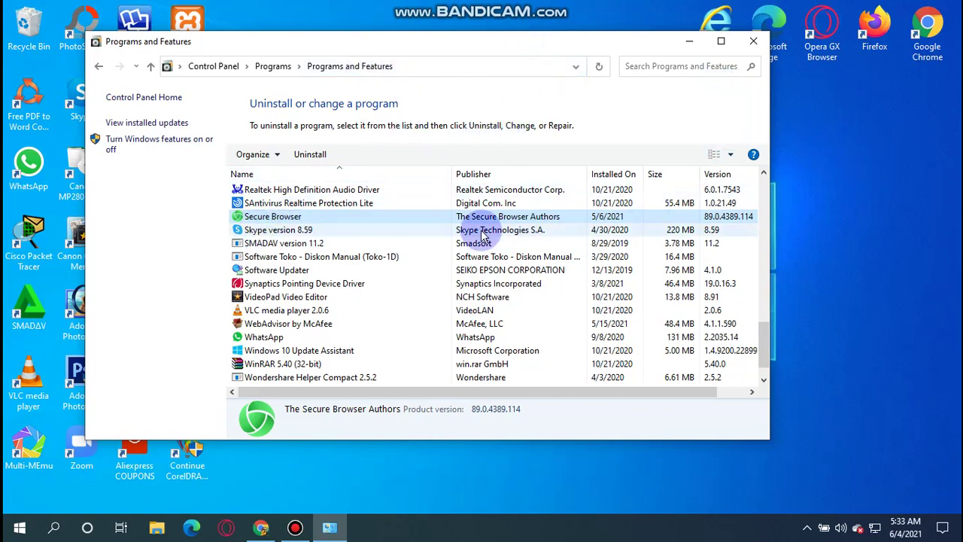
# Check the installed programs list and the desktop icons for any remaining Secure Browser entry.
pyautogui.scroll(-1, 433, 241)
pyautogui.scroll(6, 414, 240)
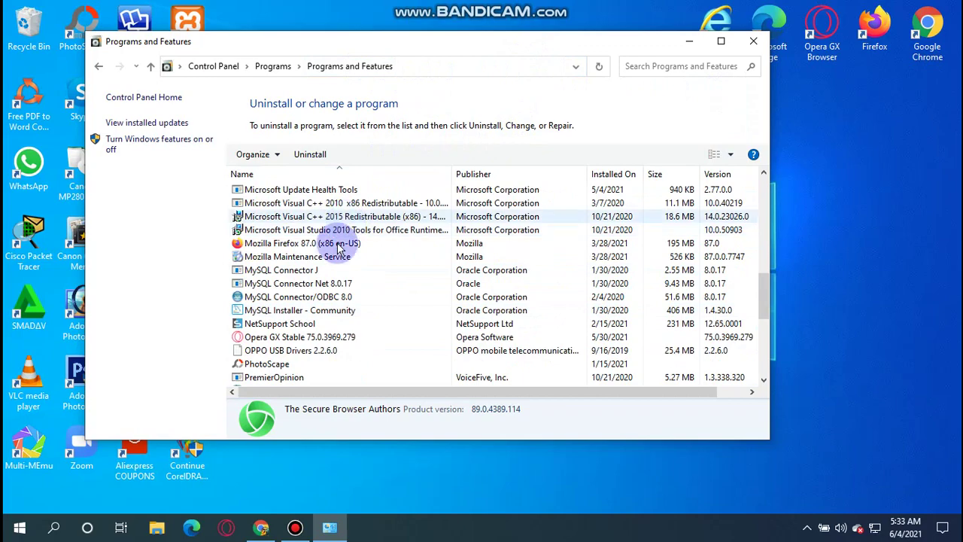
pyautogui.scroll(-4, 324, 305)
pyautogui.moveTo(301, 43); pyautogui.dragTo(482, 258)
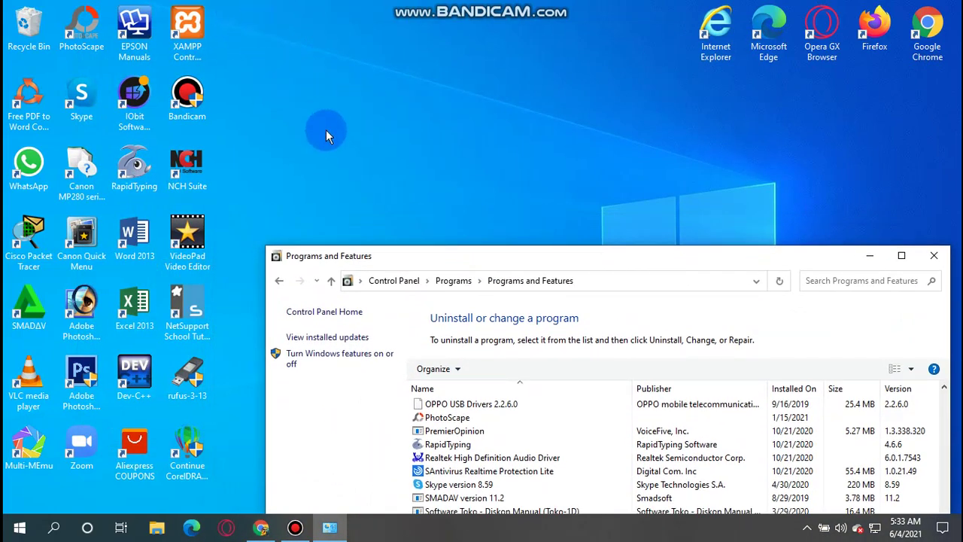
pyautogui.moveTo(633, 262); pyautogui.dragTo(534, 57)
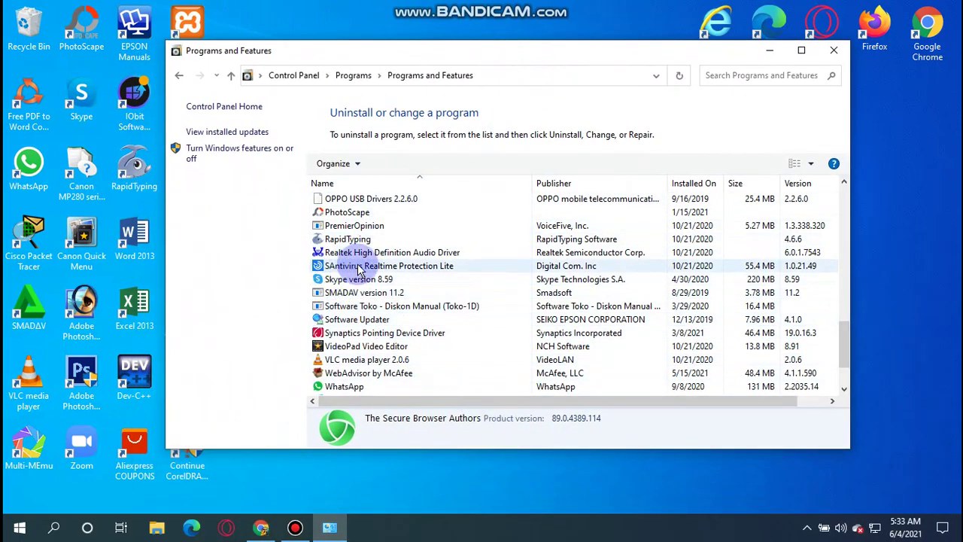
pyautogui.scroll(-2, 354, 271)
pyautogui.scroll(1, 365, 277)
pyautogui.scroll(-1, 376, 305)
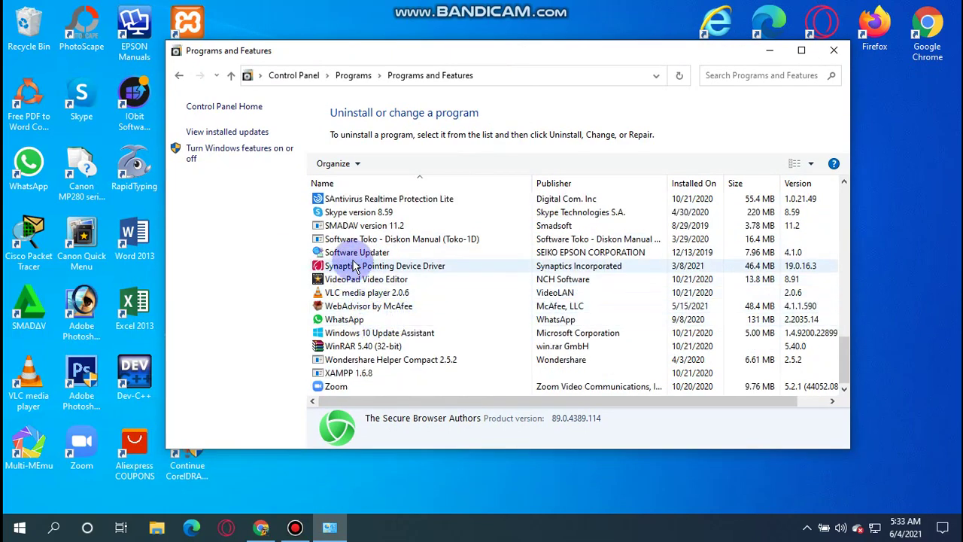
# Uninstall the Booking program, confirming the removal of all its components.
pyautogui.scroll(3, 354, 263)
pyautogui.scroll(1, 358, 275)
pyautogui.scroll(-1, 359, 278)
pyautogui.scroll(3, 358, 278)
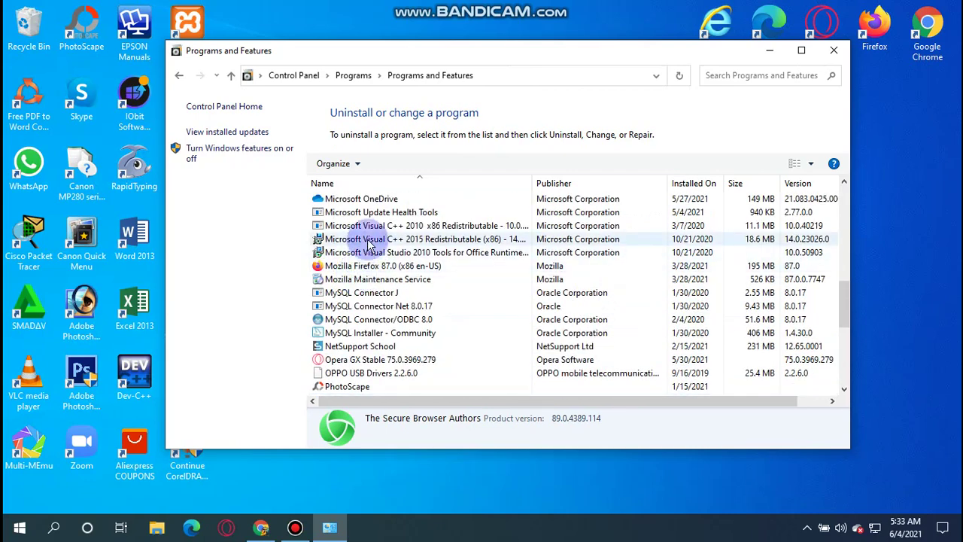
pyautogui.scroll(3, 365, 225)
pyautogui.scroll(3, 366, 230)
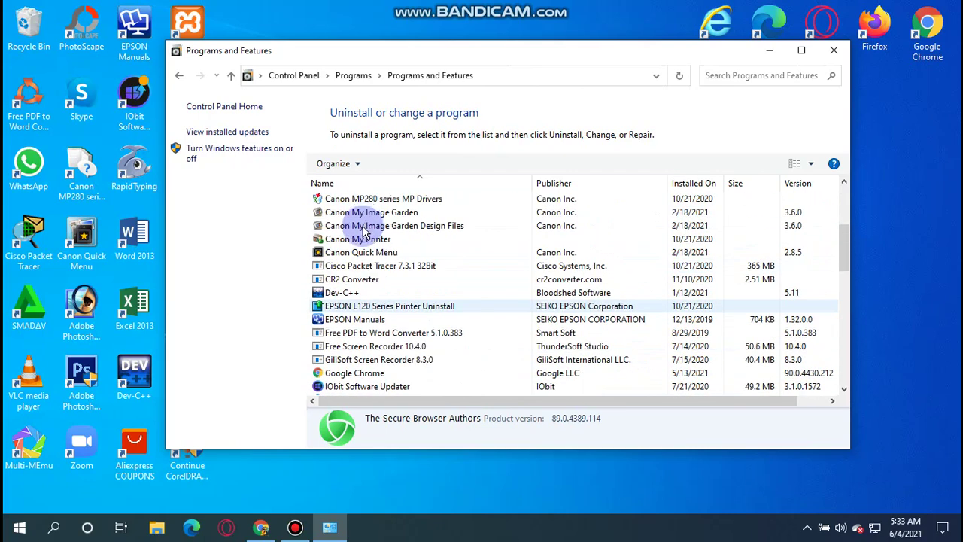
pyautogui.scroll(4, 365, 232)
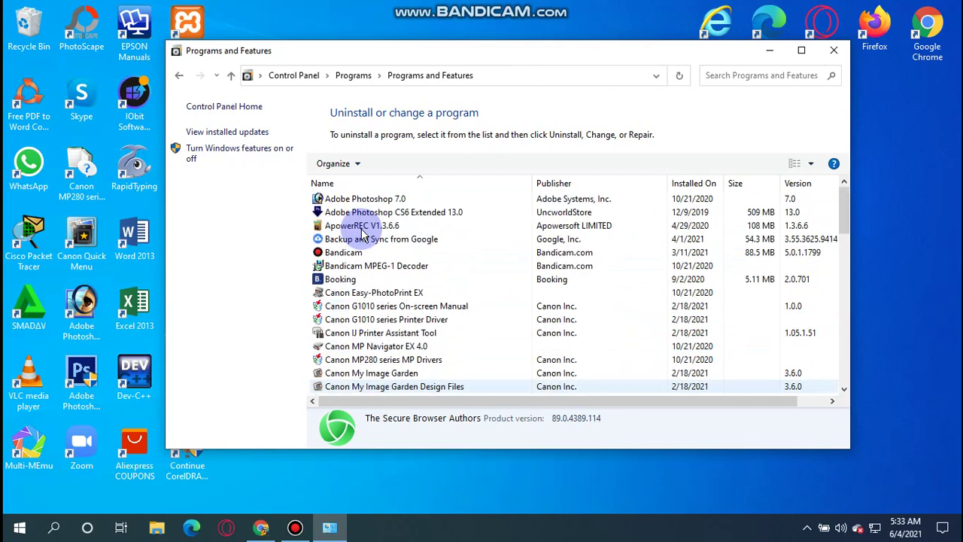
pyautogui.rightClick(348, 282)
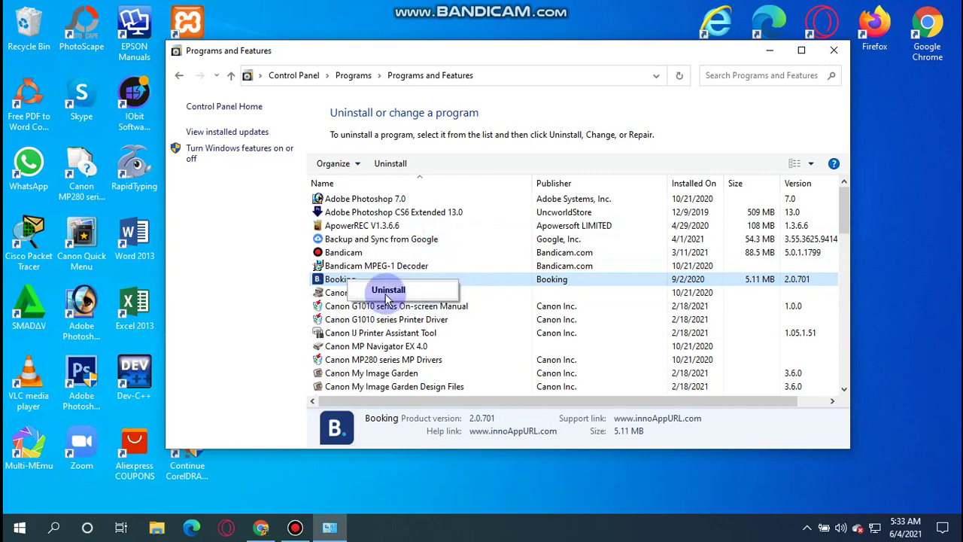
pyautogui.click(387, 290)
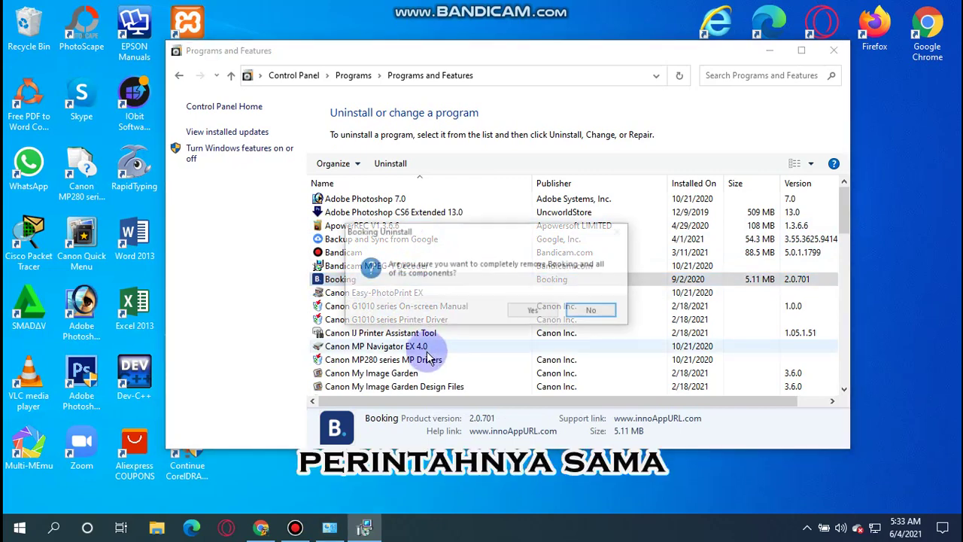
pyautogui.click(533, 311)
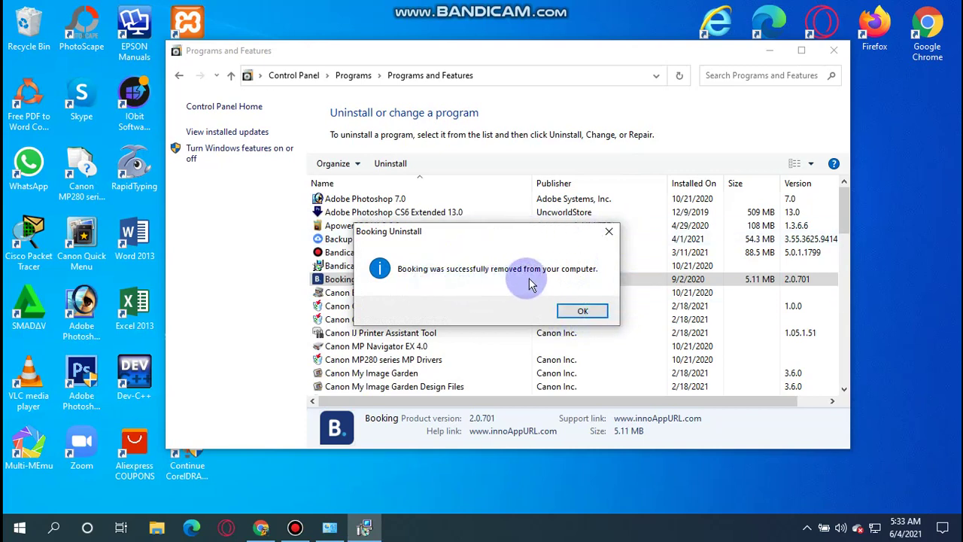
pyautogui.click(578, 306)
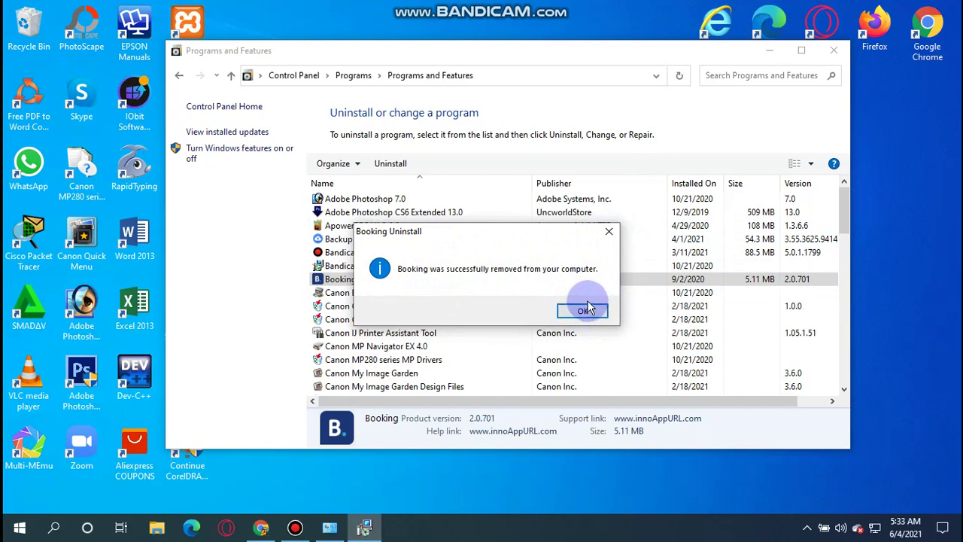
pyautogui.click(584, 312)
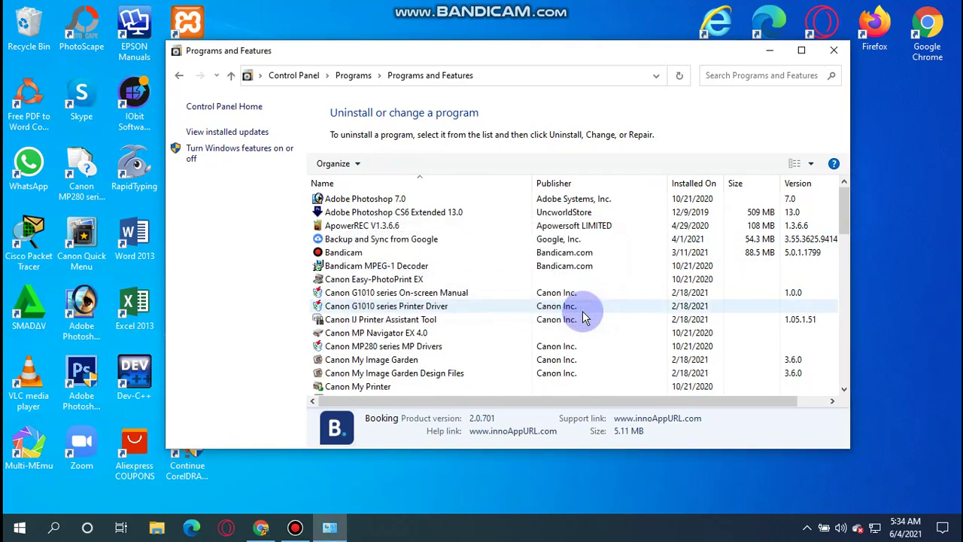
# Review the remaining installed programs and close the Programs and Features window.
pyautogui.scroll(-8, 338, 275)
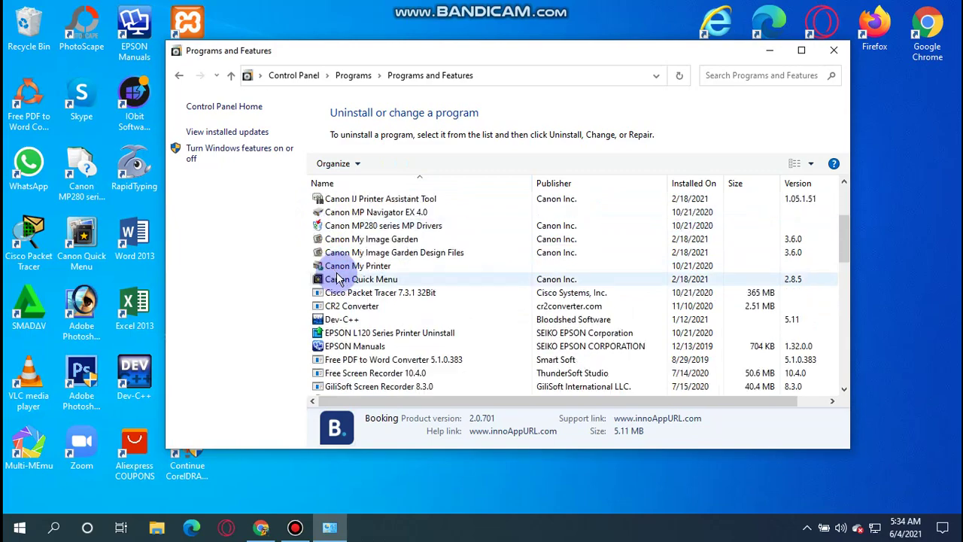
pyautogui.scroll(-4, 365, 295)
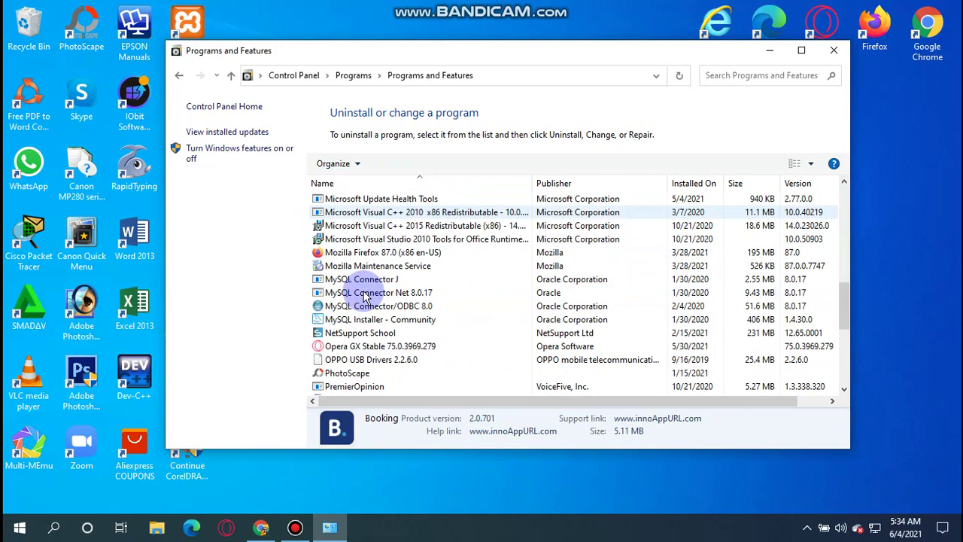
pyautogui.scroll(7, 369, 297)
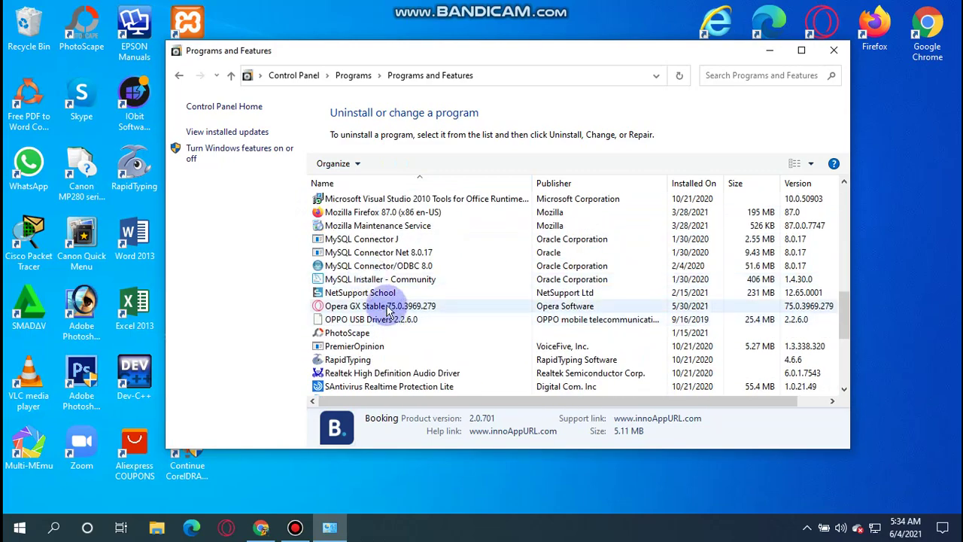
pyautogui.scroll(1, 392, 301)
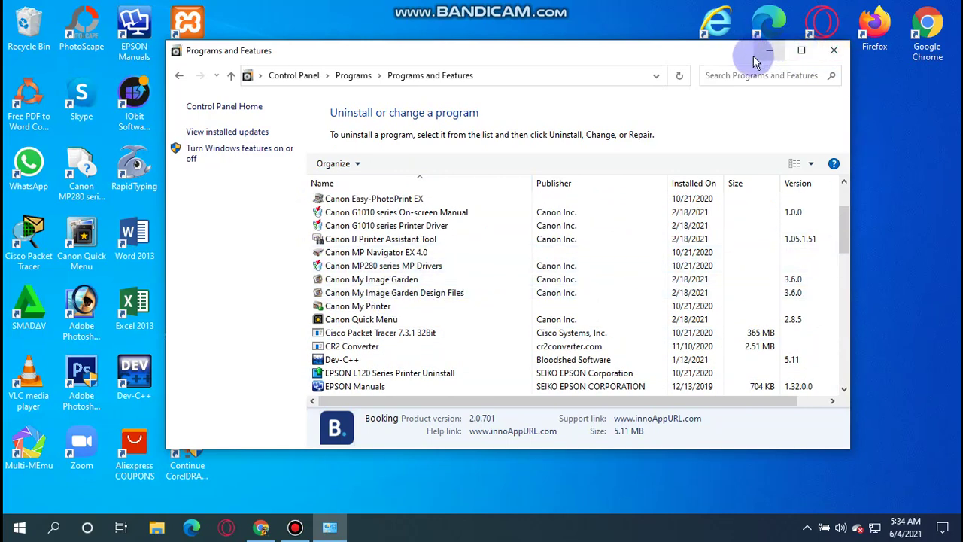
pyautogui.click(832, 57)
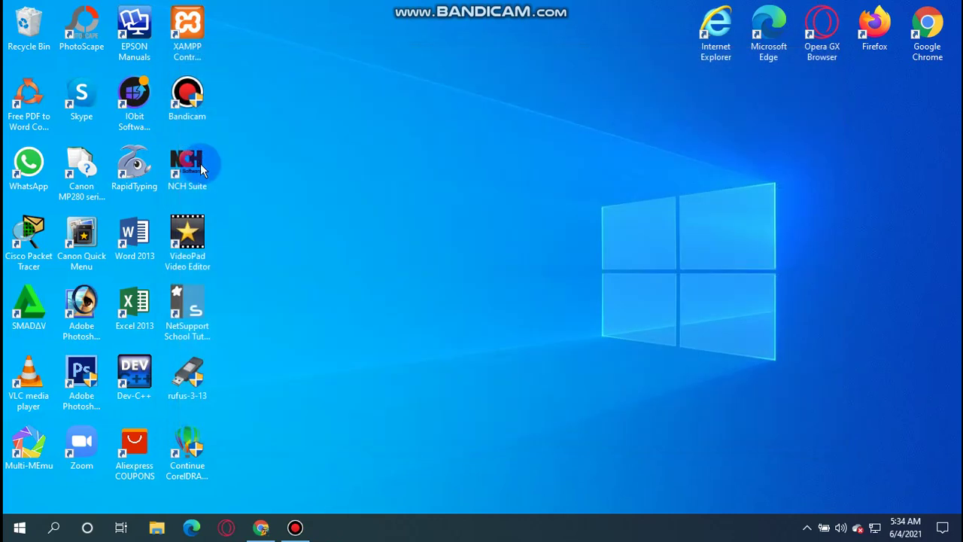